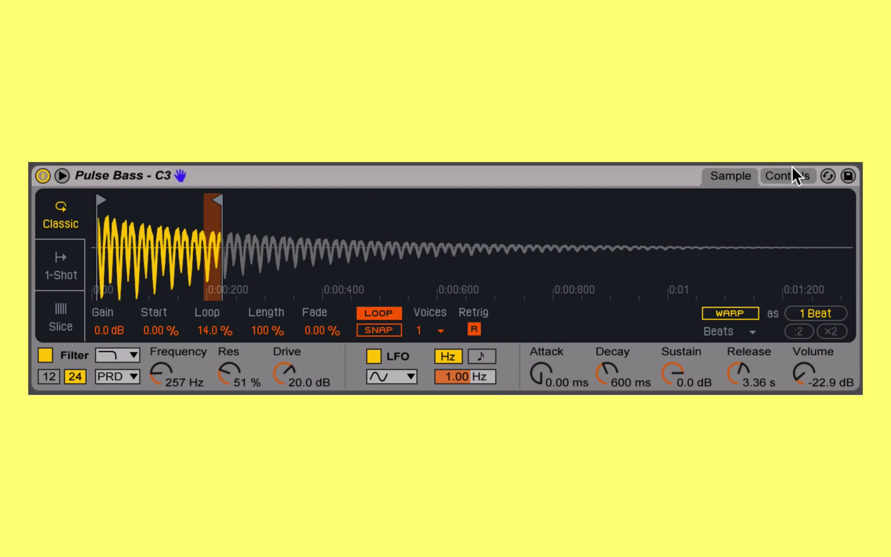
Show the Pulse Bass Simpler's detailed Controls view with filter, LFO and envelope settings
left_click(793, 174)
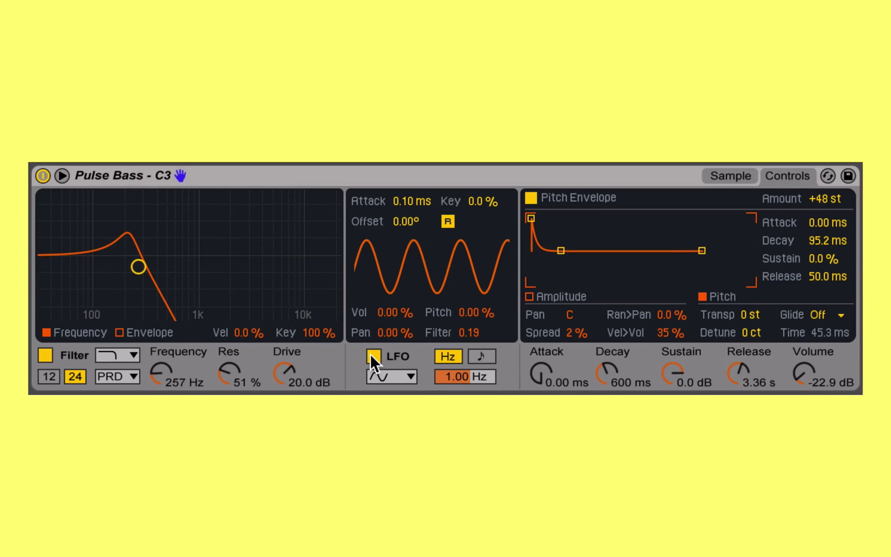
left_click(385, 376)
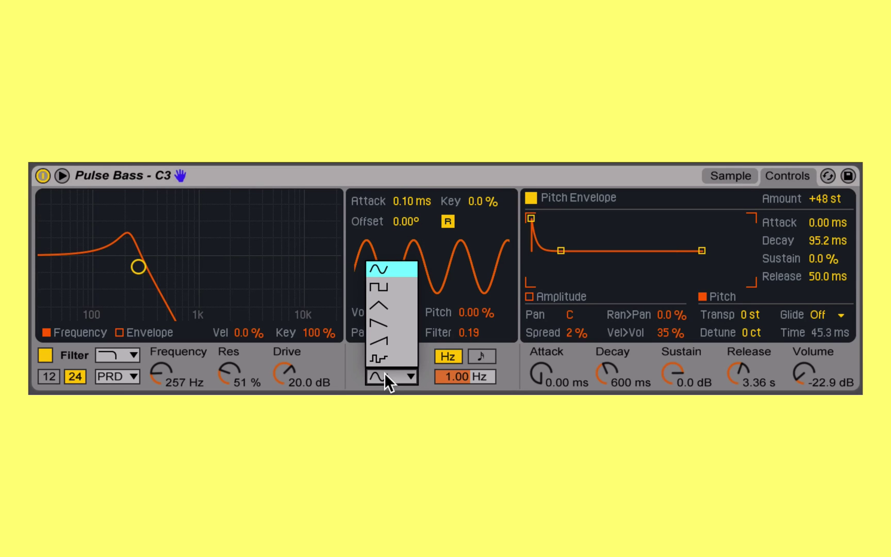
left_click(385, 373)
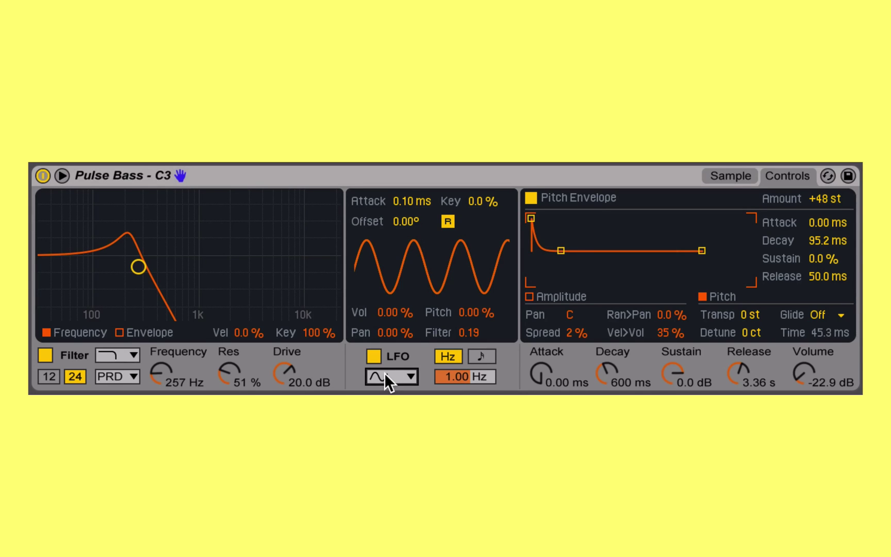
Sync the LFO rate to tempo at 1/16 and lower the LFO Filter amount to 0.00
left_click(445, 353)
left_click(494, 354)
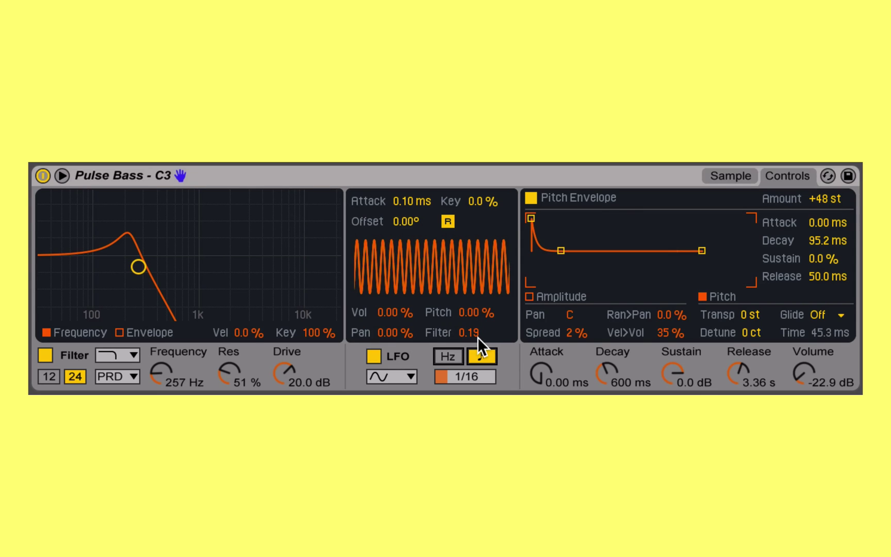
left_click_drag(478, 337, 477, 356)
Try raising LFO volume and pan modulation, and slow the synced rate to 3/16
left_click_drag(387, 311, 387, 258)
mouse_move(455, 374)
left_mouse_down()
mouse_move(455, 357)
mouse_move(455, 375)
left_mouse_up()
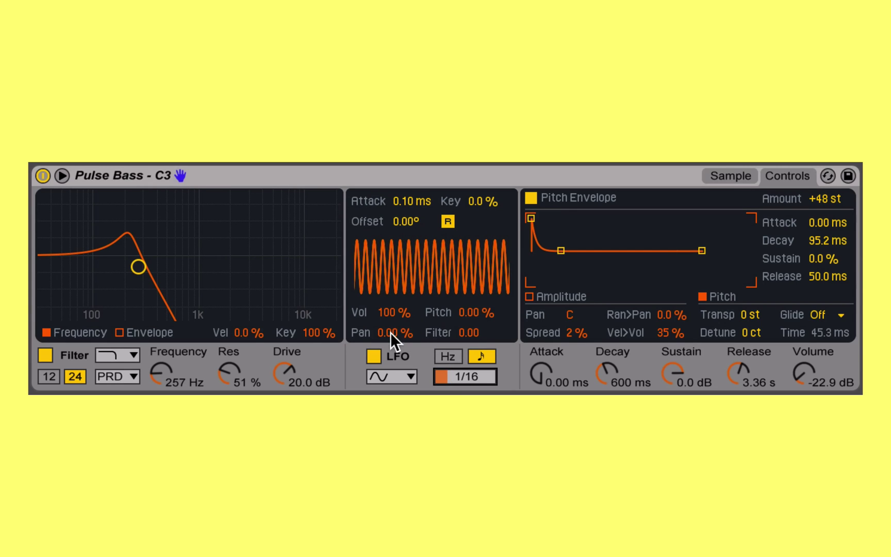
left_click_drag(390, 332, 390, 294)
left_click_drag(451, 375, 451, 361)
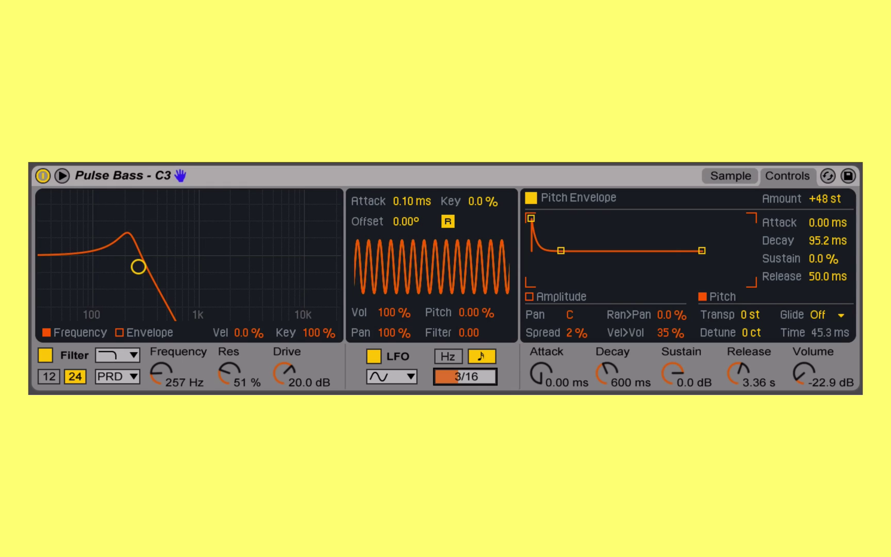
Reset LFO volume and pan modulation to 0.00% and raise pitch modulation to 99.4%
left_click(395, 332)
key("Delete")
left_click(394, 308)
key("Delete")
mouse_move(398, 330)
left_mouse_down()
mouse_move(398, 309)
mouse_move(397, 340)
left_mouse_up()
key("Delete")
left_click_drag(475, 312, 475, 278)
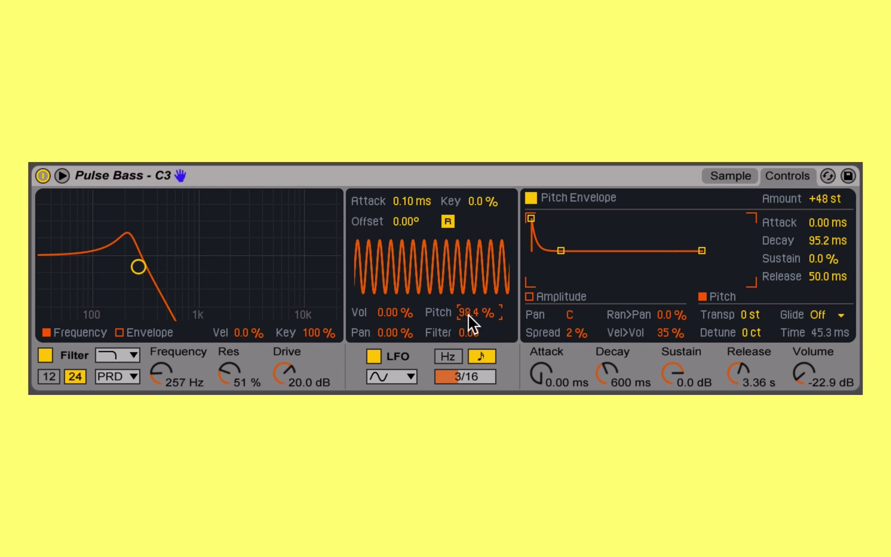
Switch the LFO to free-running 0.12 Hz, with filter modulation 24.0 and pitch at 0
left_click(448, 357)
left_click_drag(465, 376, 464, 416)
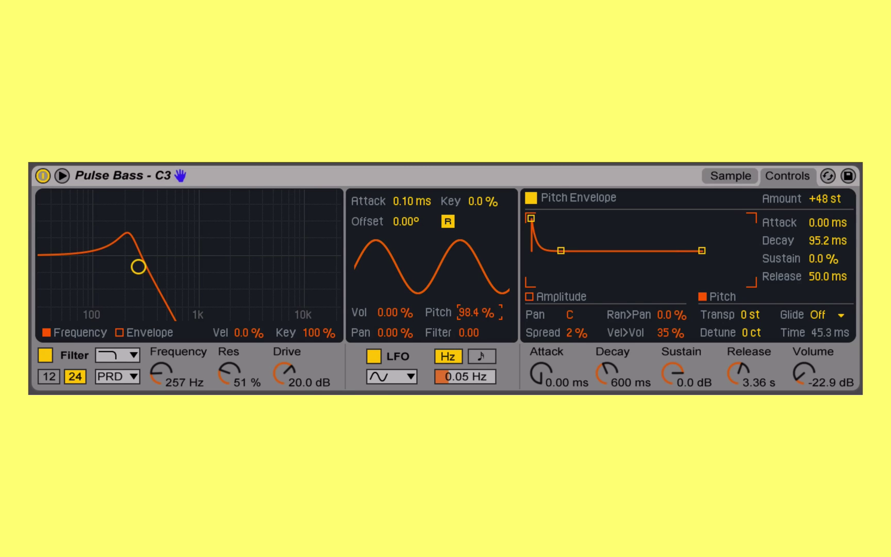
mouse_move(470, 332)
left_mouse_down()
mouse_move(469, 303)
mouse_move(467, 330)
left_mouse_up()
mouse_move(469, 376)
left_mouse_down()
mouse_move(469, 320)
mouse_move(469, 373)
left_mouse_up()
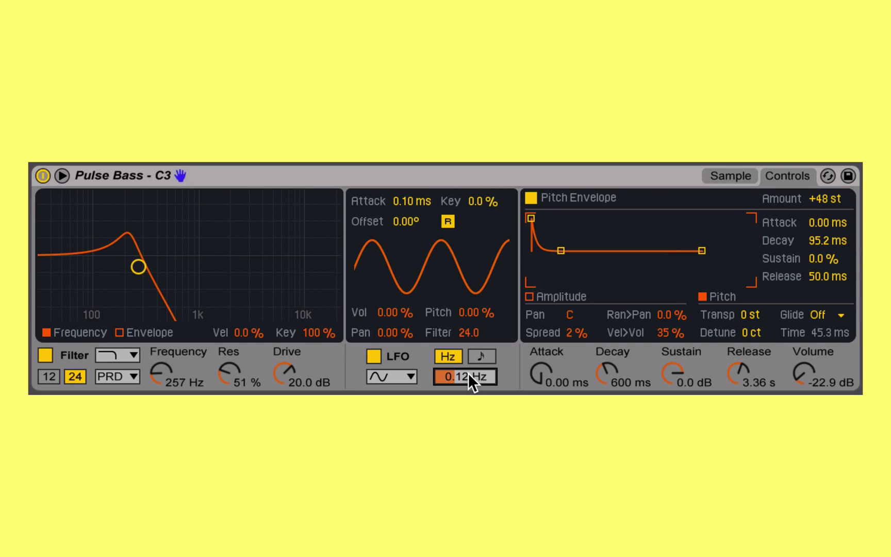
Enter 1000 ms for the LFO attack (1.00 s) and raise the rate to 10.4 Hz
left_click(407, 199)
type("1000")
key("Return")
left_click_drag(464, 373, 464, 333)
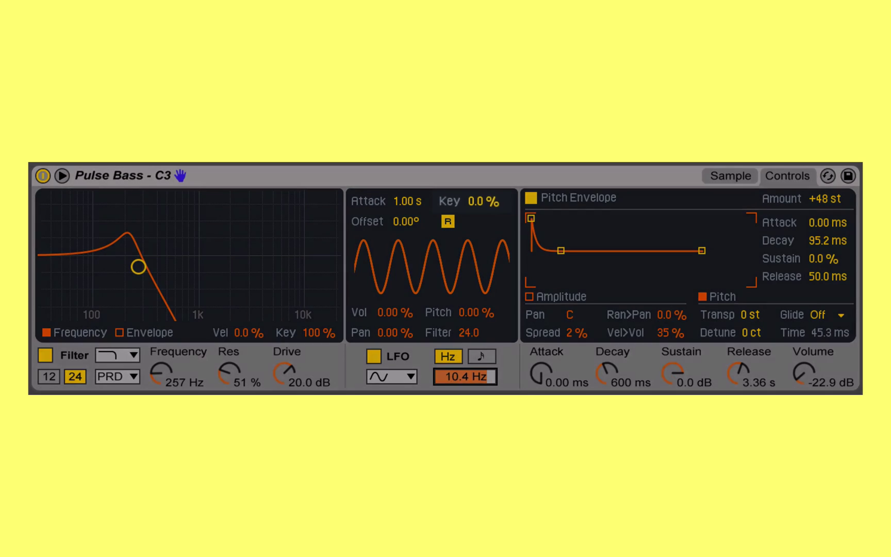
Try LFO key tracking at 100% and a phase offset, then return both to 0
left_click(487, 202)
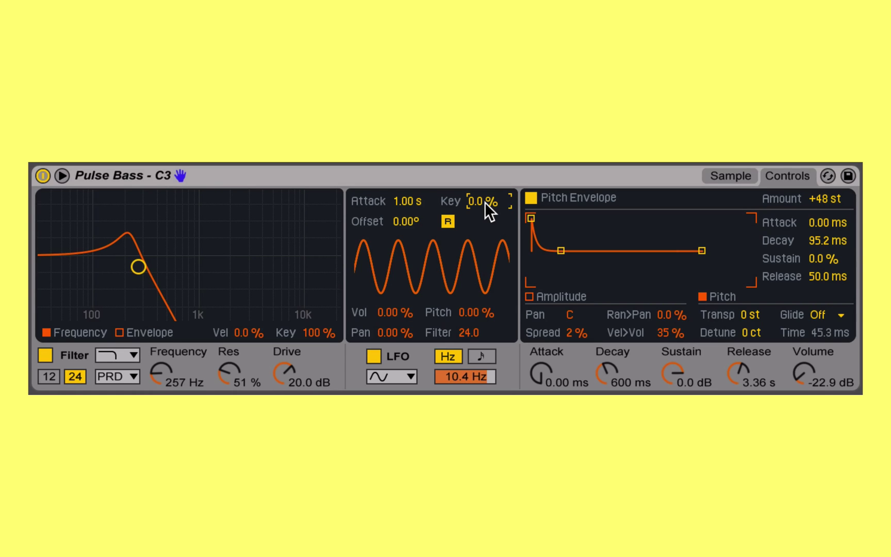
left_click_drag(485, 202, 485, 154)
mouse_move(485, 202)
left_mouse_down()
mouse_move(485, 253)
mouse_move(488, 209)
left_mouse_up()
left_click_drag(404, 218, 404, 127)
left_click_drag(405, 218, 404, 309)
Turn off LFO retrigger, tempo-sync it, pick the sawtooth shape, and set the rate to 1/16
left_click(448, 222)
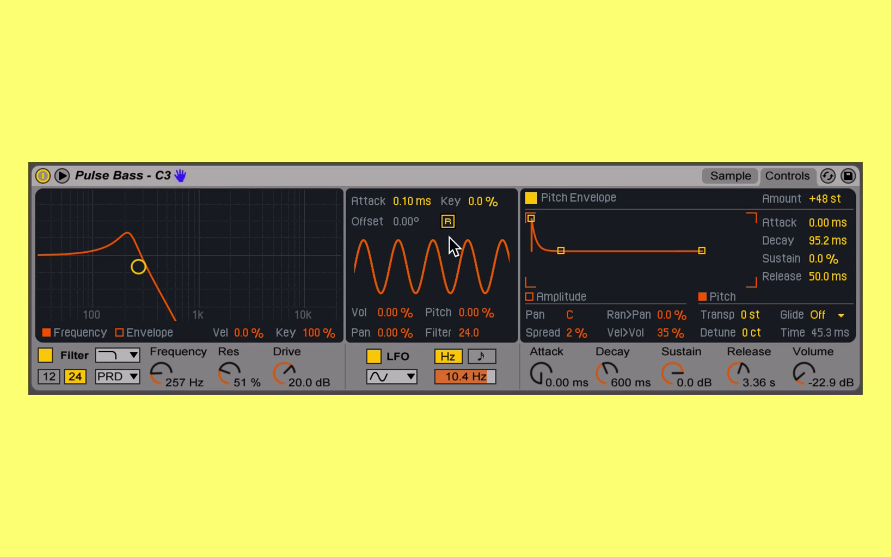
left_click(478, 357)
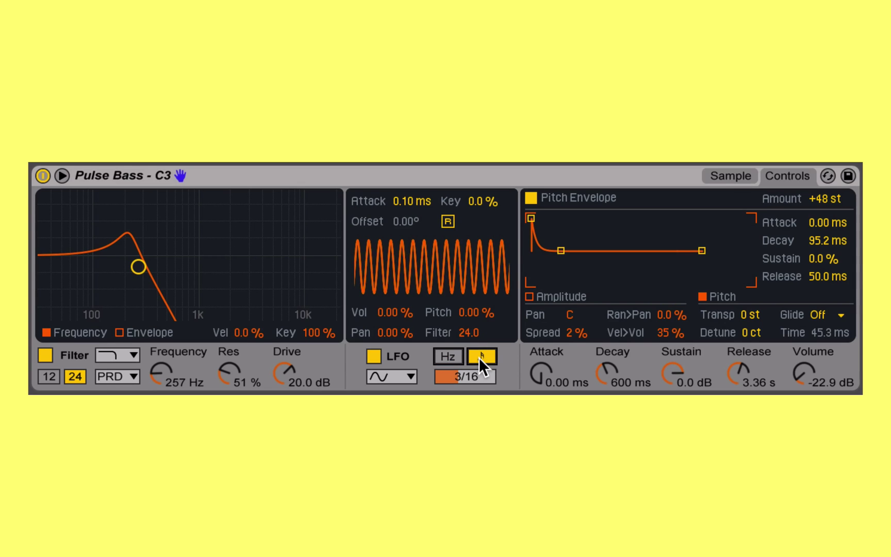
left_click(392, 376)
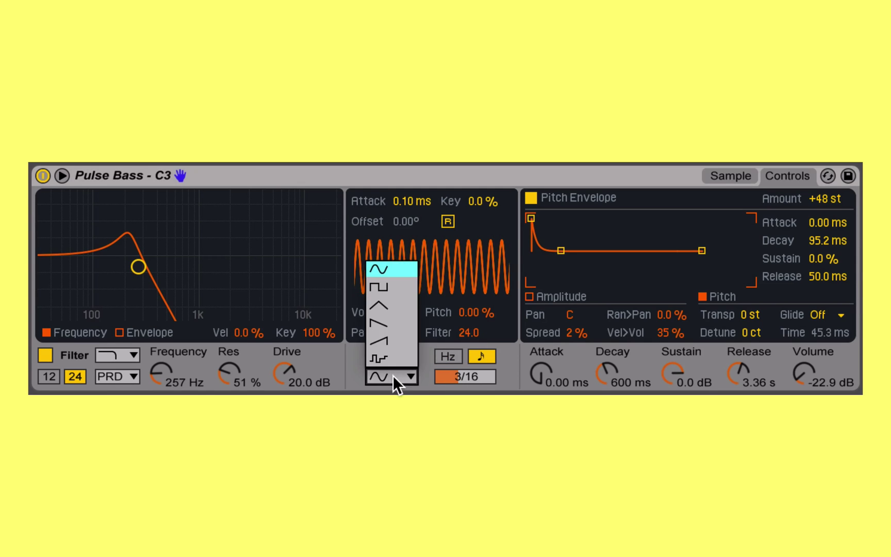
left_click(392, 315)
scroll(470, 373, "down", 2)
scroll(466, 377, "down", 1)
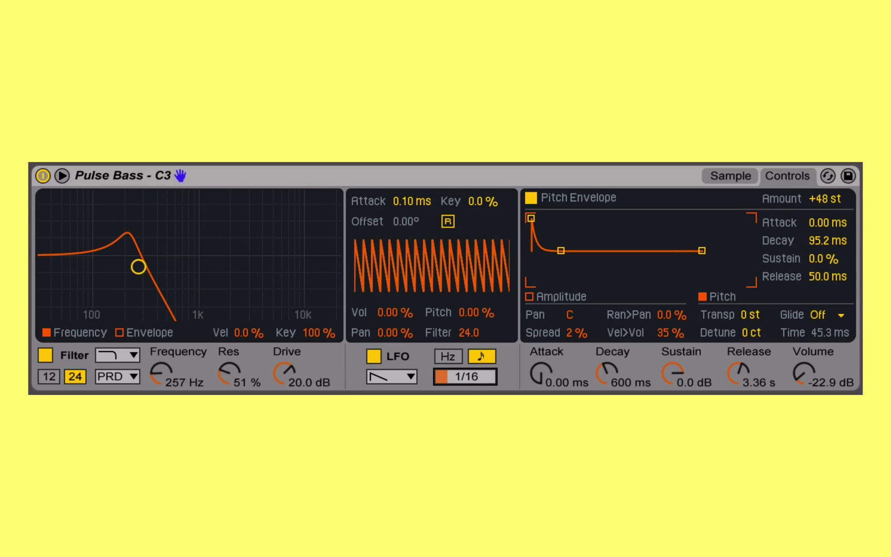